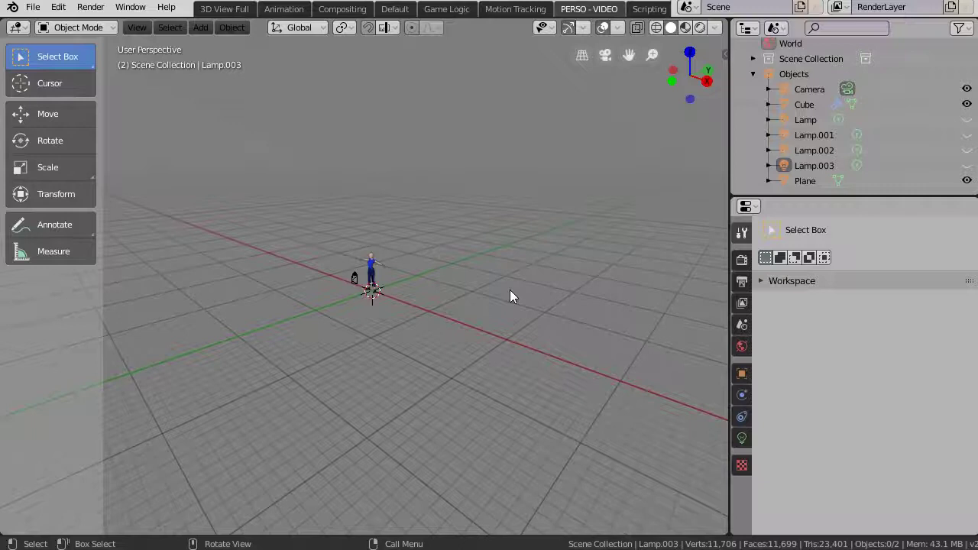
Zoom in on the standing character at the scene origin and vary the viewing distance between close-up and wider views.
{"action": "scroll", "coordinate": [510, 292], "scroll_direction": "up", "scroll_amount": 6}
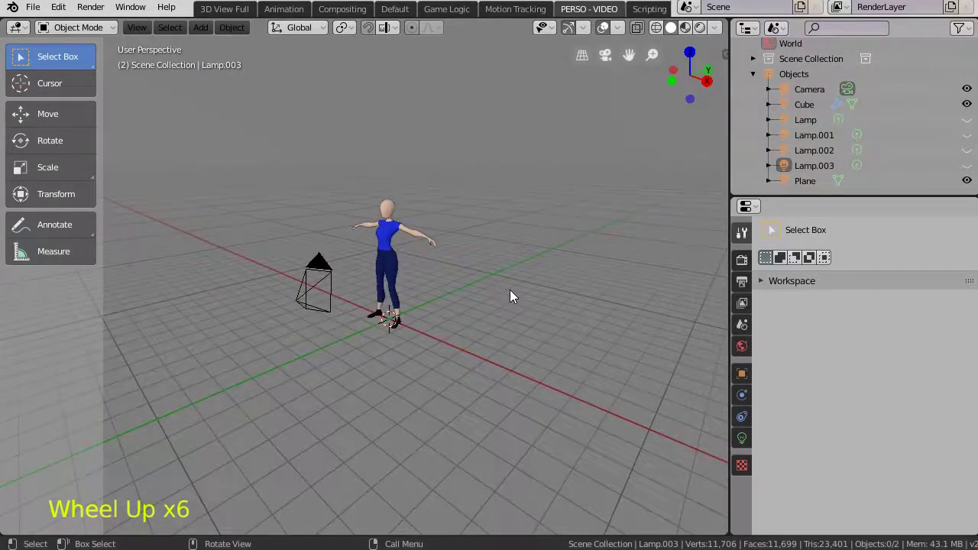
{"action": "scroll", "coordinate": [511, 291], "scroll_direction": "up", "scroll_amount": 4}
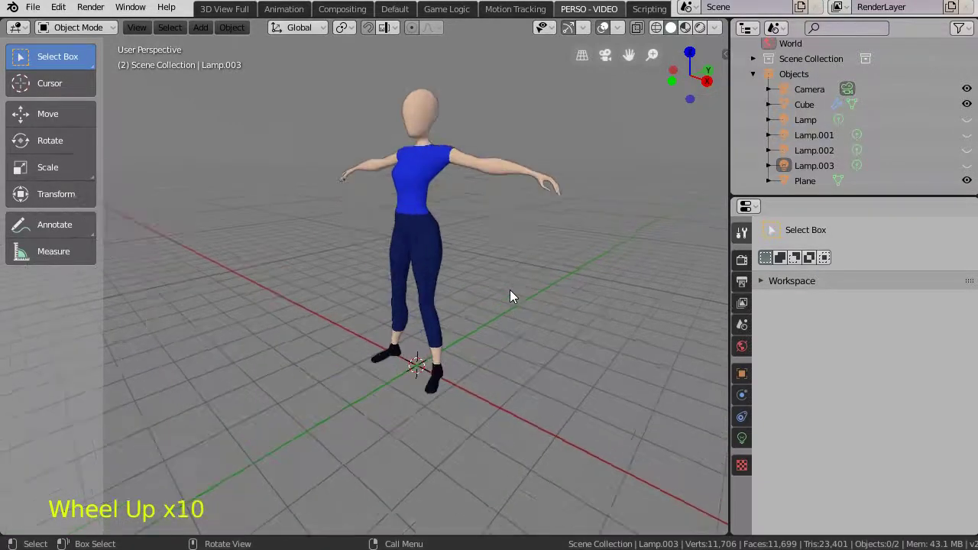
{"action": "scroll", "coordinate": [511, 297], "scroll_direction": "up", "scroll_amount": 1}
{"action": "scroll", "coordinate": [510, 296], "scroll_direction": "down", "scroll_amount": 2}
{"action": "scroll", "coordinate": [510, 296], "scroll_direction": "up", "scroll_amount": 2}
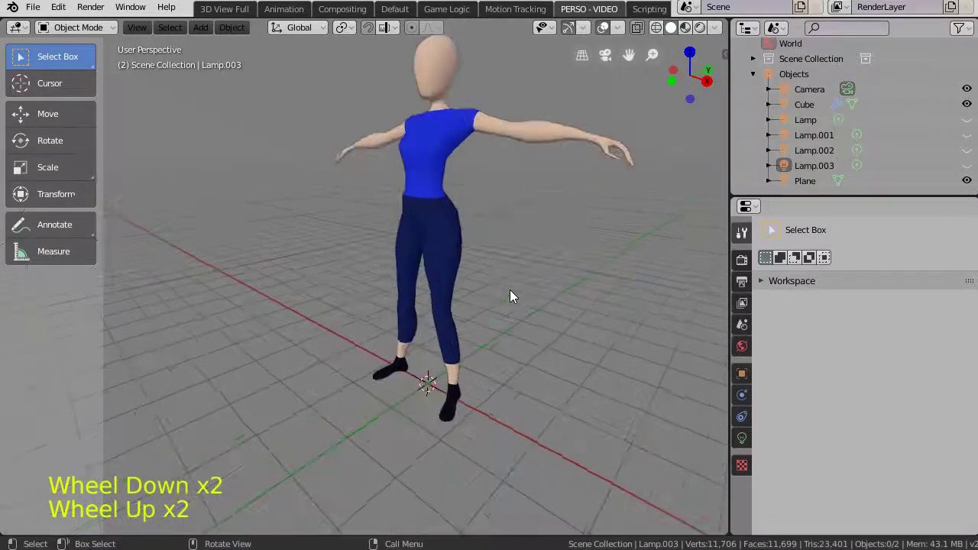
{"action": "scroll", "coordinate": [510, 295], "scroll_direction": "down", "scroll_amount": 4}
{"action": "scroll", "coordinate": [510, 295], "scroll_direction": "up", "scroll_amount": 3}
{"action": "scroll", "coordinate": [510, 295], "scroll_direction": "down", "scroll_amount": 2}
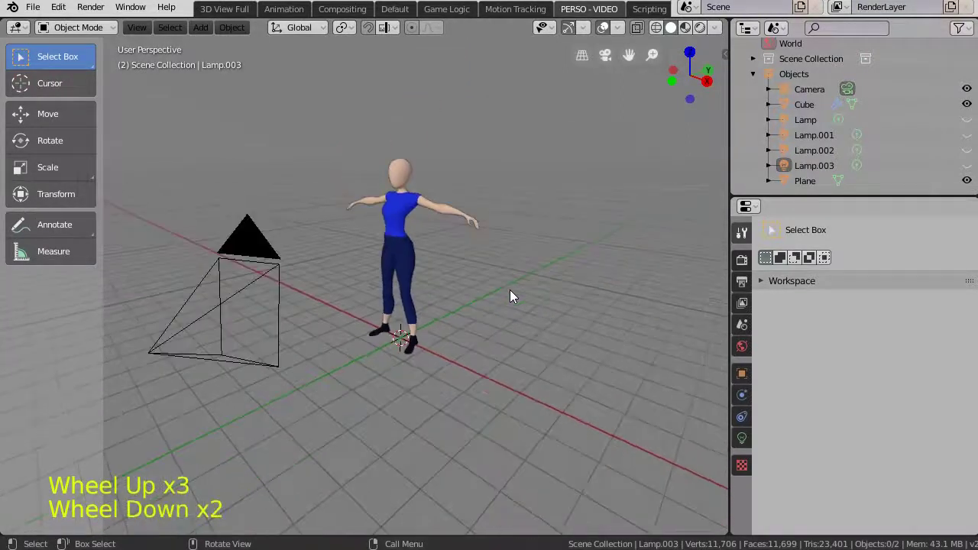
{"action": "scroll", "coordinate": [510, 295], "scroll_direction": "up", "scroll_amount": 1}
{"action": "scroll", "coordinate": [510, 295], "scroll_direction": "down", "scroll_amount": 1}
{"action": "scroll", "coordinate": [510, 295], "scroll_direction": "up", "scroll_amount": 1}
{"action": "scroll", "coordinate": [510, 295], "scroll_direction": "up", "scroll_amount": 1}
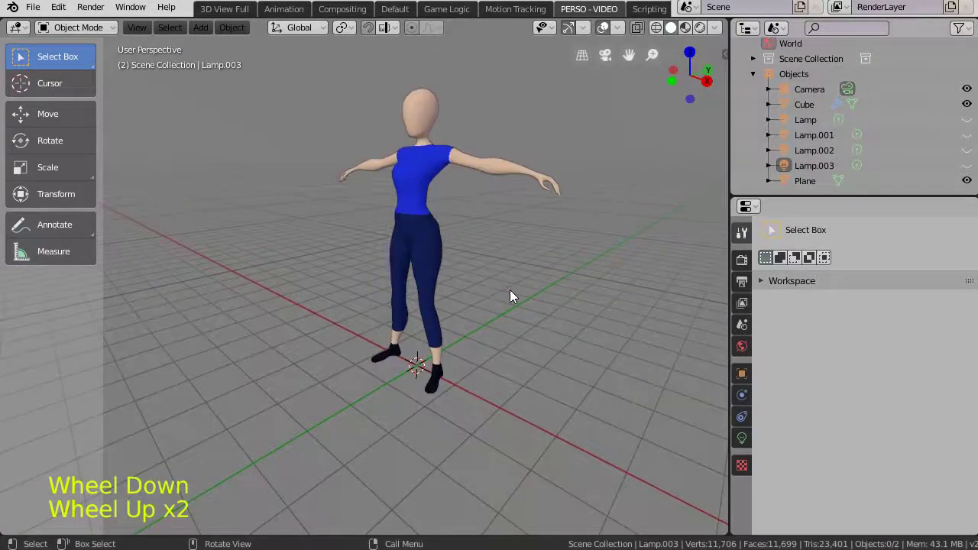
{"action": "scroll", "coordinate": [510, 296], "scroll_direction": "down", "scroll_amount": 1}
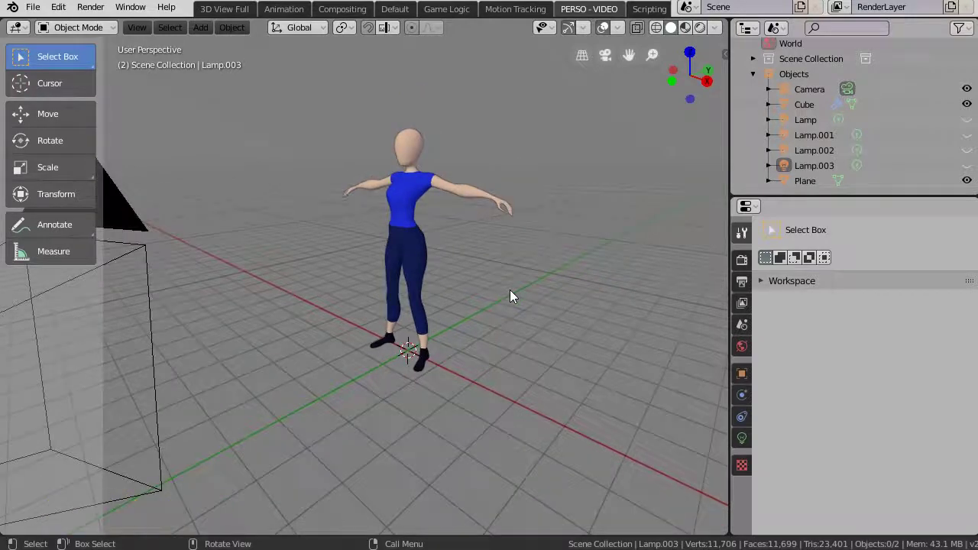
Zoom in stepwise to the character's torso and legs, back out, and adjust the zoom continuously to frame the full figure.
{"action": "key", "text": "KP_Add"}
{"action": "key", "text": "KP_Add"}
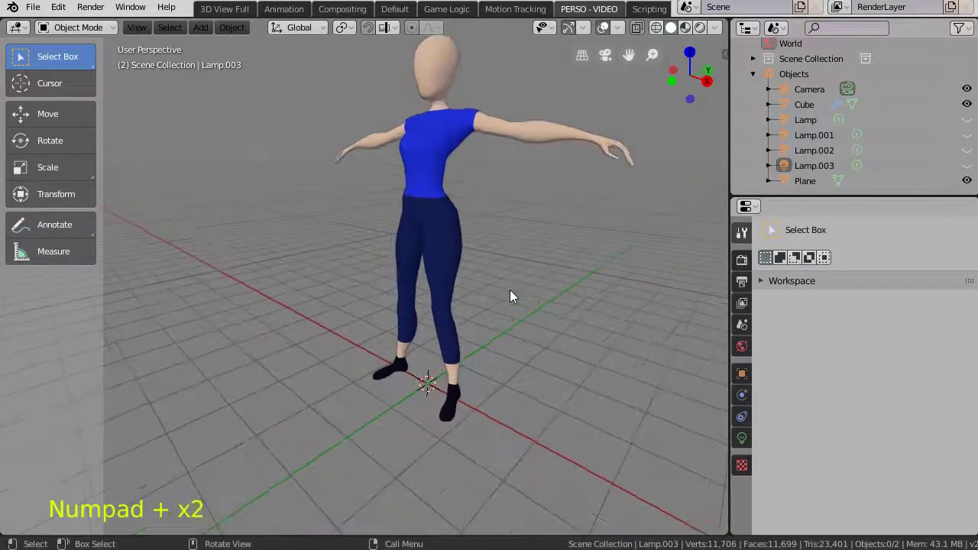
{"action": "key", "text": "KP_Add"}
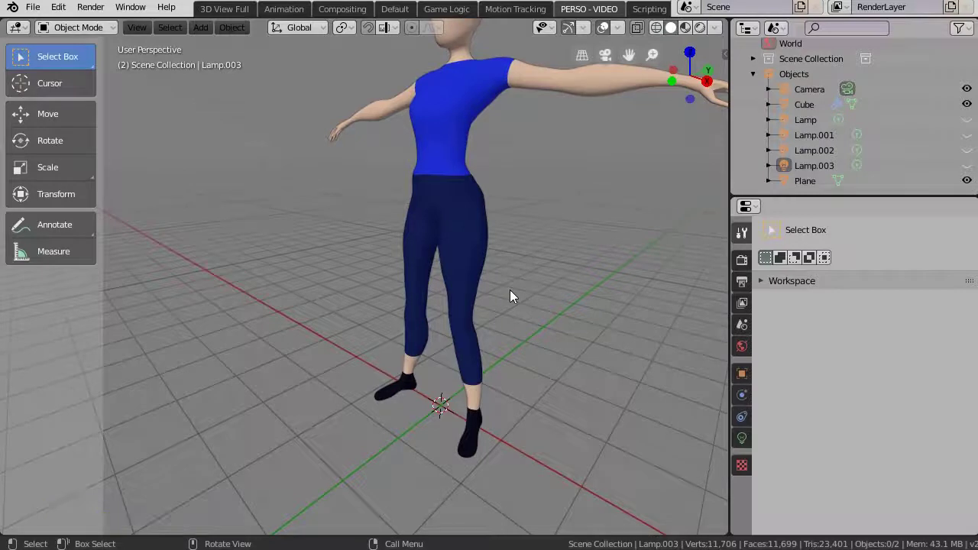
{"action": "key", "text": "KP_Subtract"}
{"action": "key", "text": "KP_Subtract"}
{"action": "key", "text": "KP_Subtract"}
{"action": "key", "text": "KP_Subtract"}
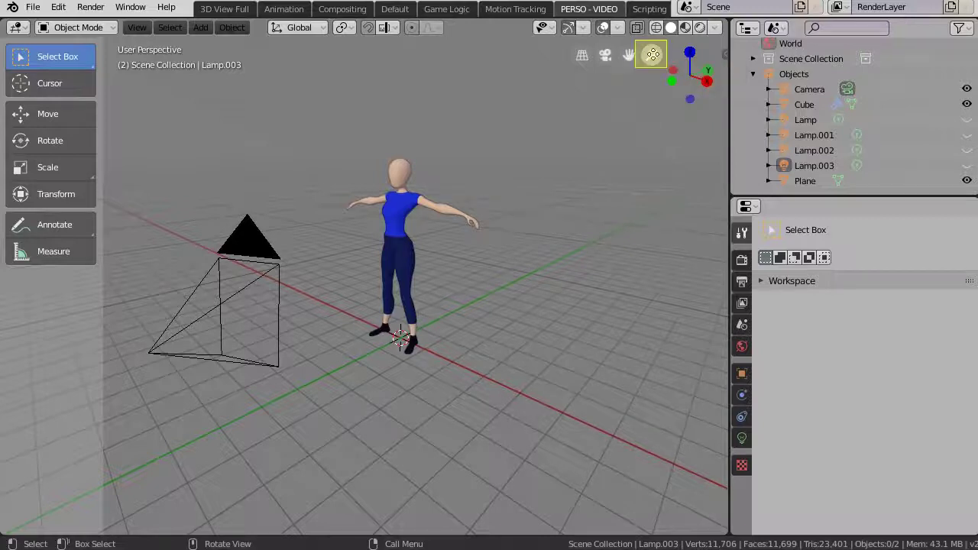
{"action": "left_click_drag", "start_coordinate": [651, 54], "coordinate": [613, 225]}
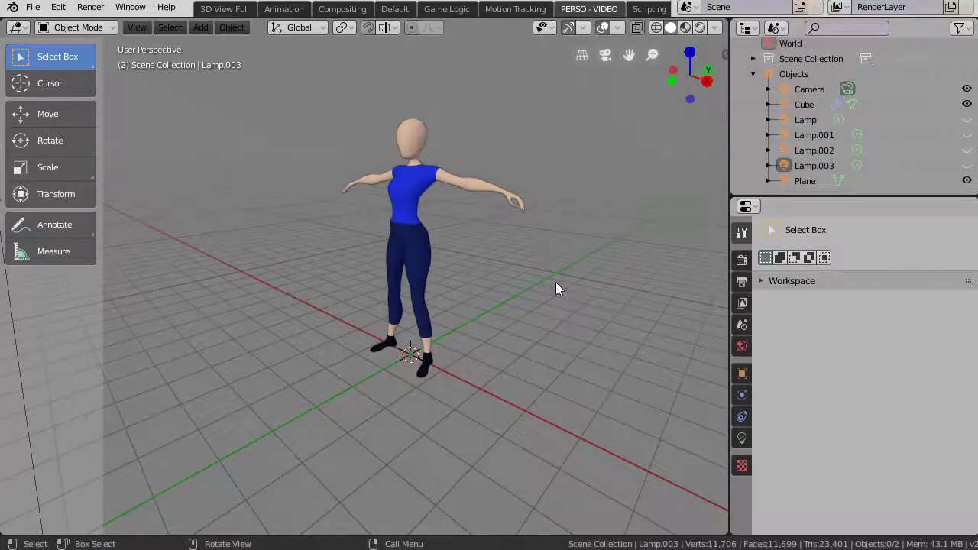
Orbit slightly around the character and pan the view sideways, keeping the full figure in frame.
{"action": "middle_click_drag", "start_coordinate": [556, 288], "coordinate": [524, 297]}
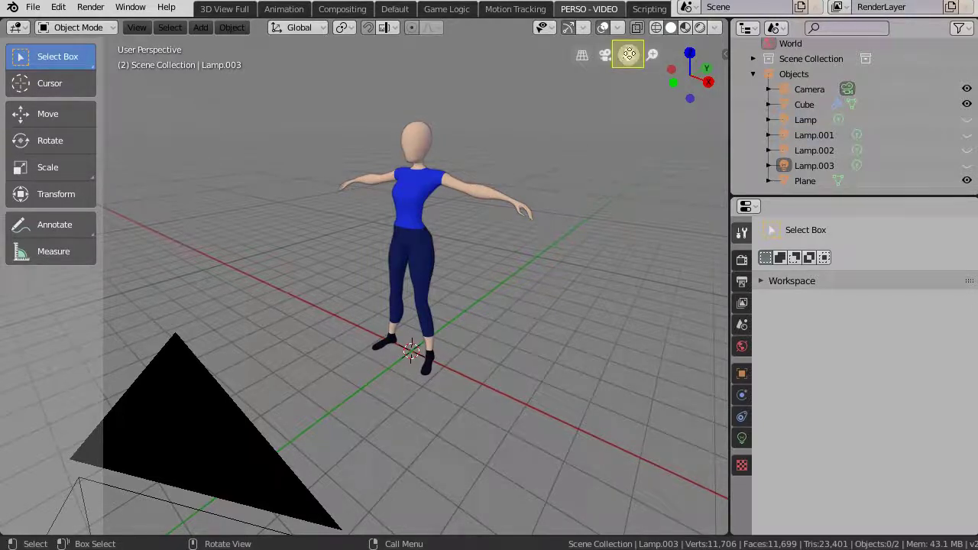
{"action": "left_click_drag", "start_coordinate": [628, 53], "coordinate": [628, 53]}
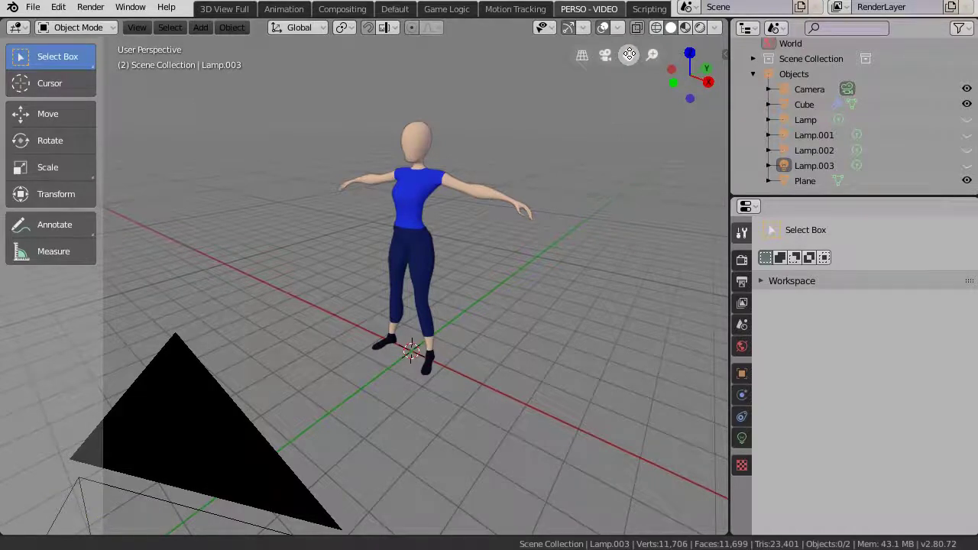
{"action": "left_click_drag", "start_coordinate": [628, 53], "coordinate": [605, 55]}
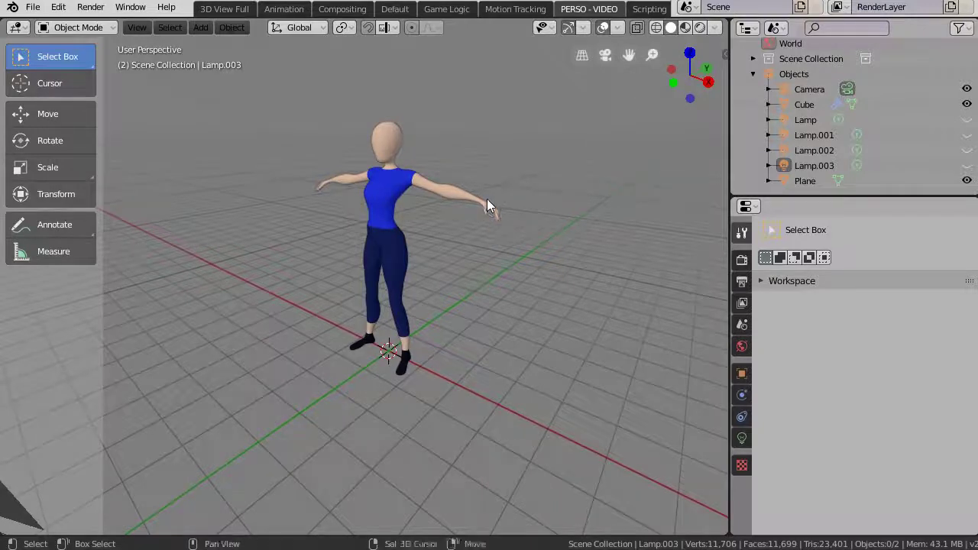
{"action": "mouse_move", "coordinate": [487, 199]}
{"action": "middle_mouse_down", "text": "shift"}
{"action": "mouse_move", "coordinate": [295, 203]}
{"action": "mouse_move", "coordinate": [590, 194]}
{"action": "mouse_move", "coordinate": [428, 195]}
{"action": "mouse_move", "coordinate": [503, 196]}
{"action": "middle_mouse_up", "text": "shift"}
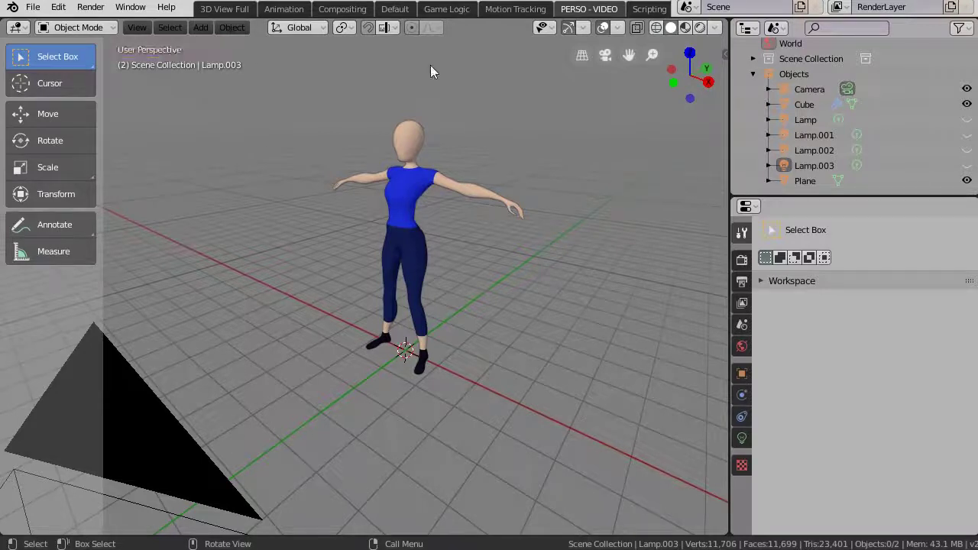
Compare the character in orthographic and perspective projection, toggling between them several times and ending in perspective.
{"action": "left_click", "coordinate": [582, 57]}
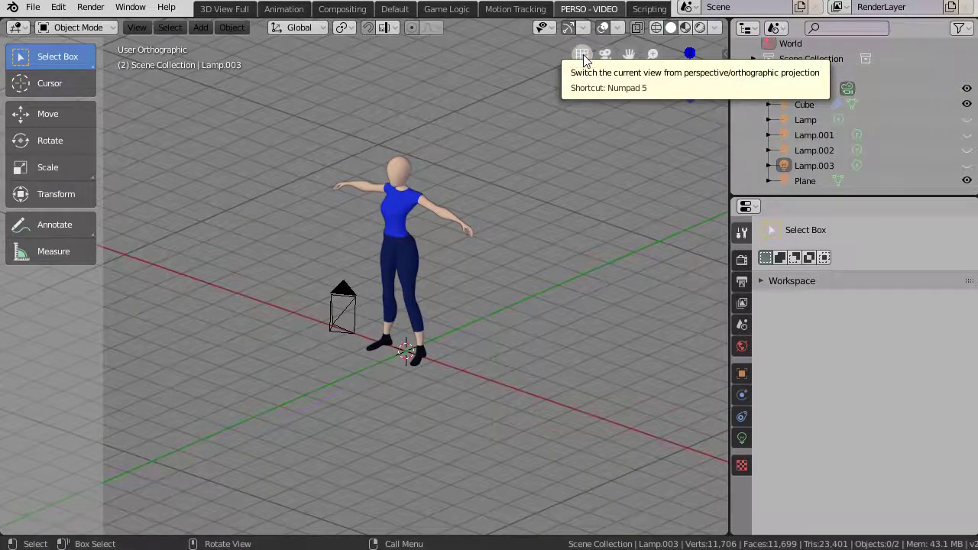
{"action": "left_click", "coordinate": [582, 56]}
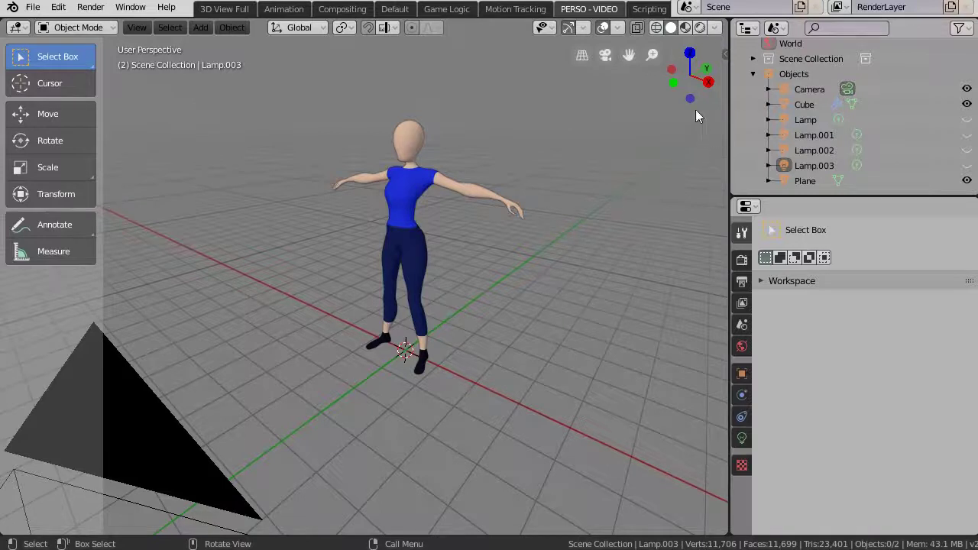
{"action": "left_click", "coordinate": [582, 58]}
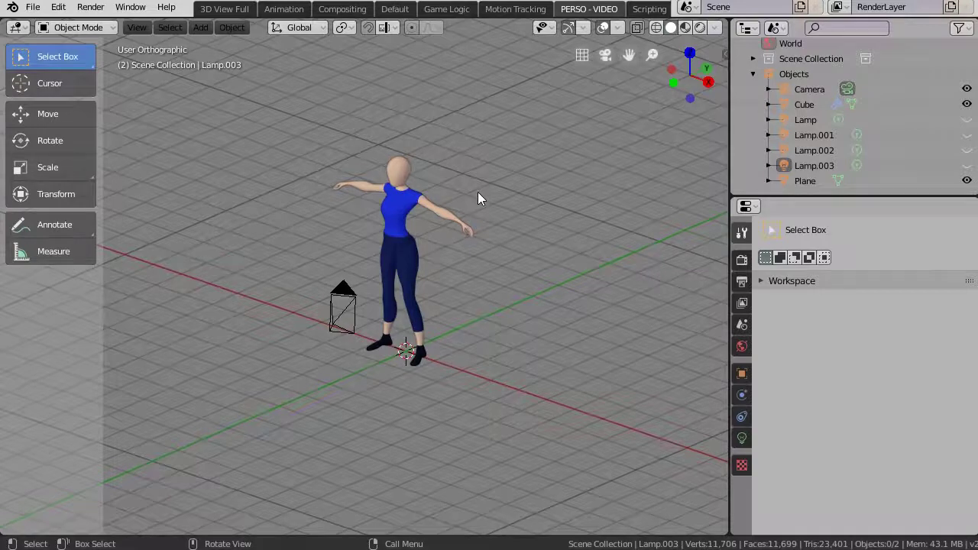
{"action": "key", "text": "KP_5"}
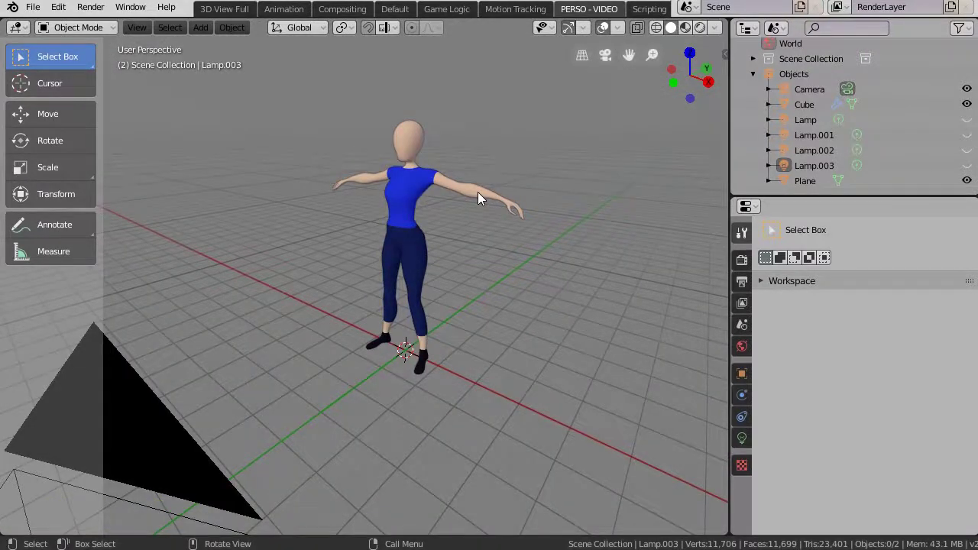
{"action": "key", "text": "KP_5"}
{"action": "key", "text": "KP_5"}
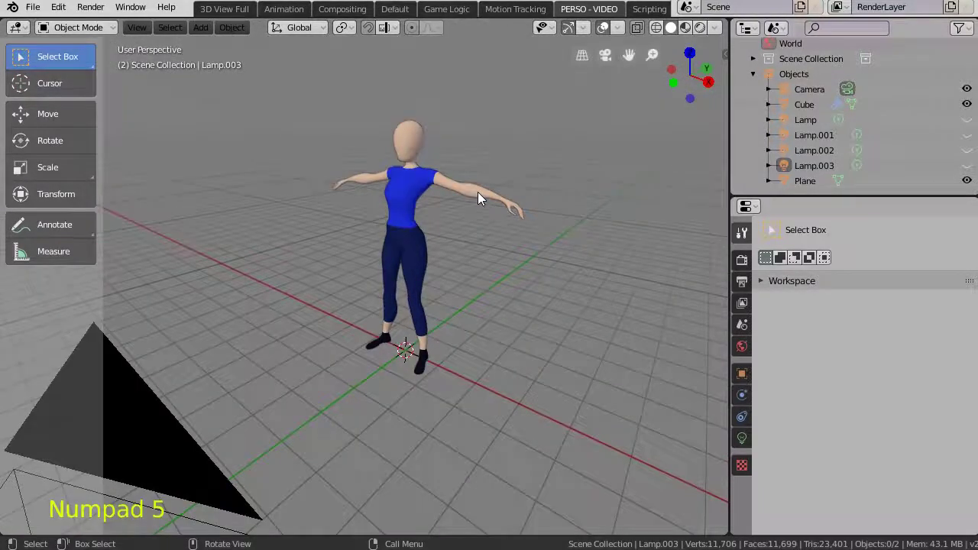
{"action": "key", "text": "KP_5"}
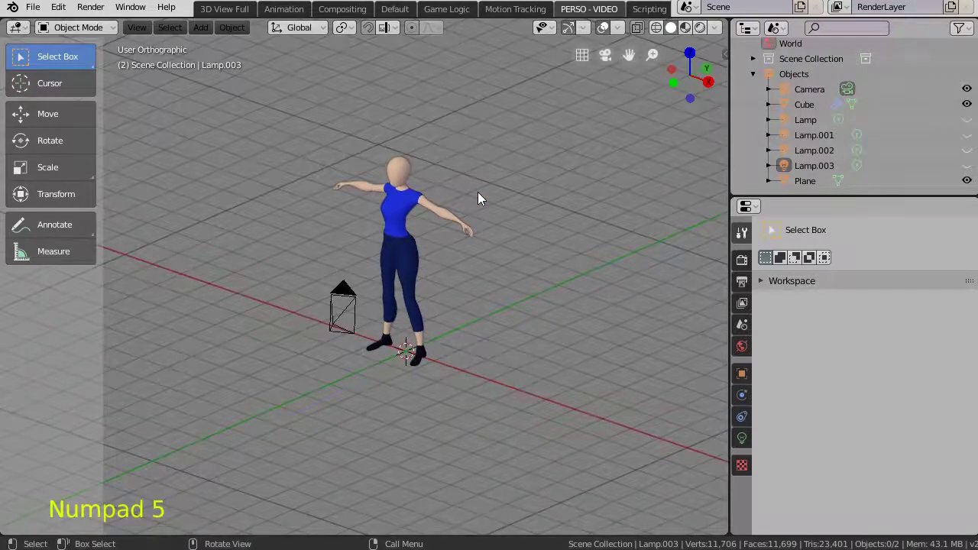
{"action": "key", "text": "KP_5"}
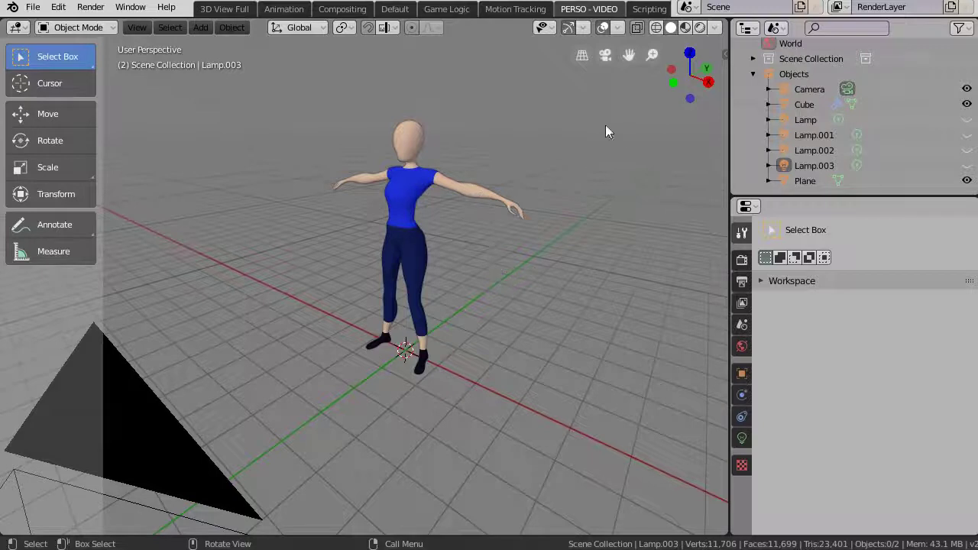
Inspect the character from the top, right, back and front preset viewpoints, comparing the right view in perspective and orthographic projection.
{"action": "left_click", "coordinate": [690, 52]}
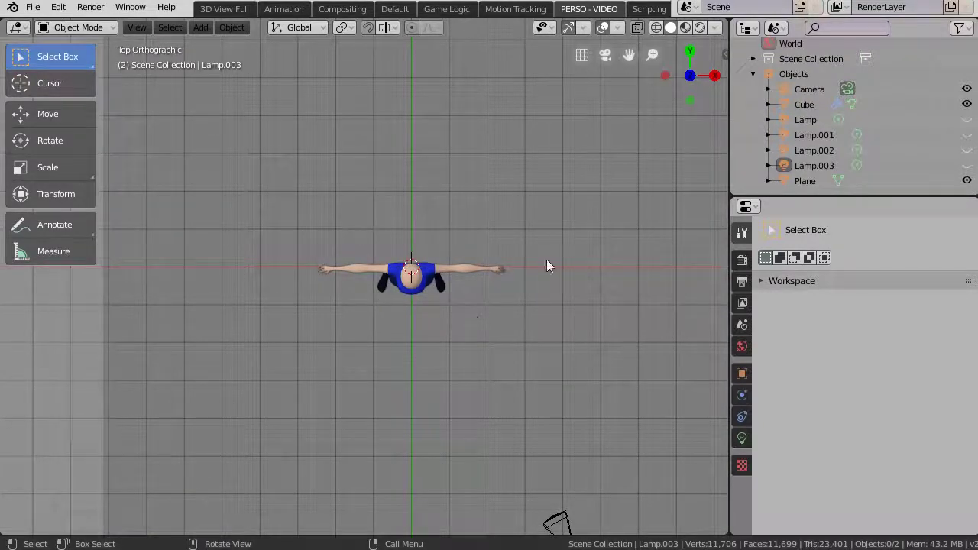
{"action": "left_click", "coordinate": [714, 76]}
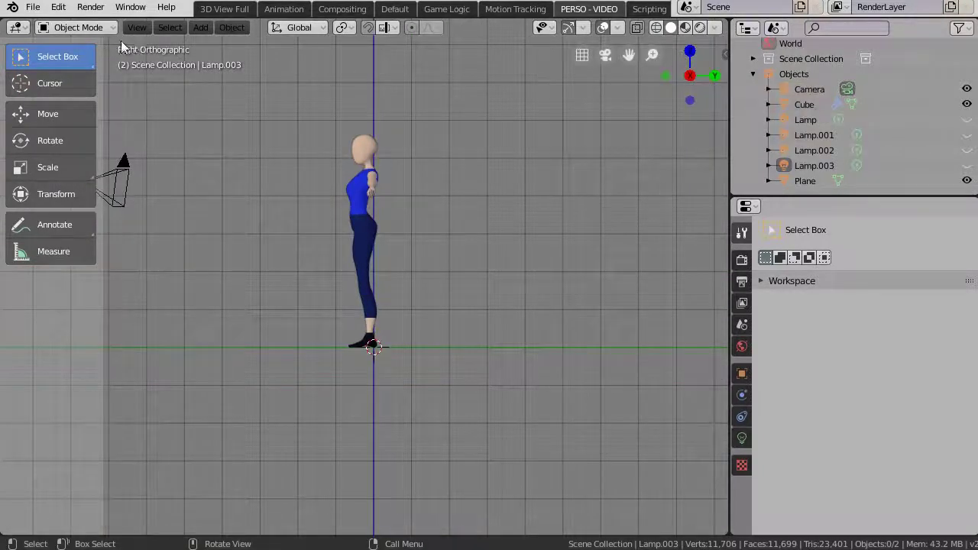
{"action": "left_click", "coordinate": [580, 59]}
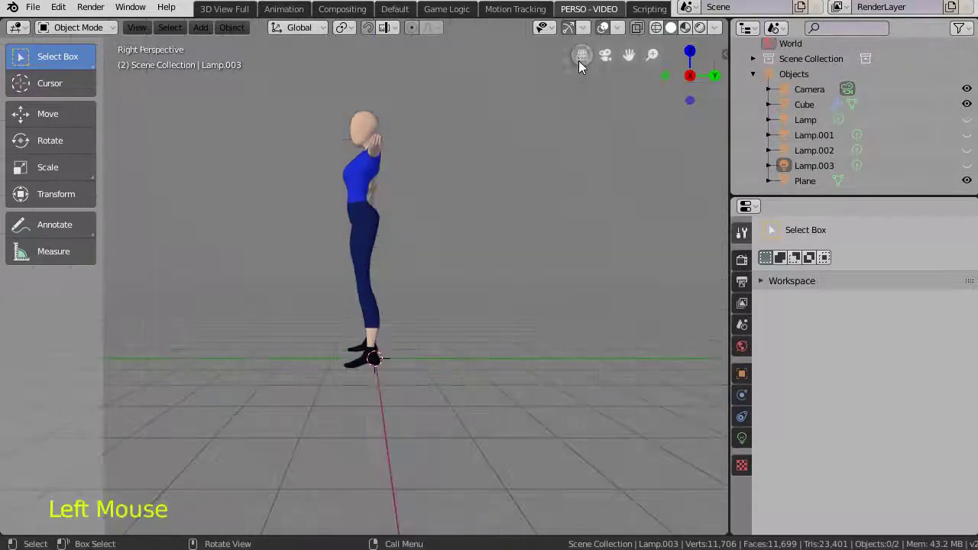
{"action": "left_click", "coordinate": [579, 58]}
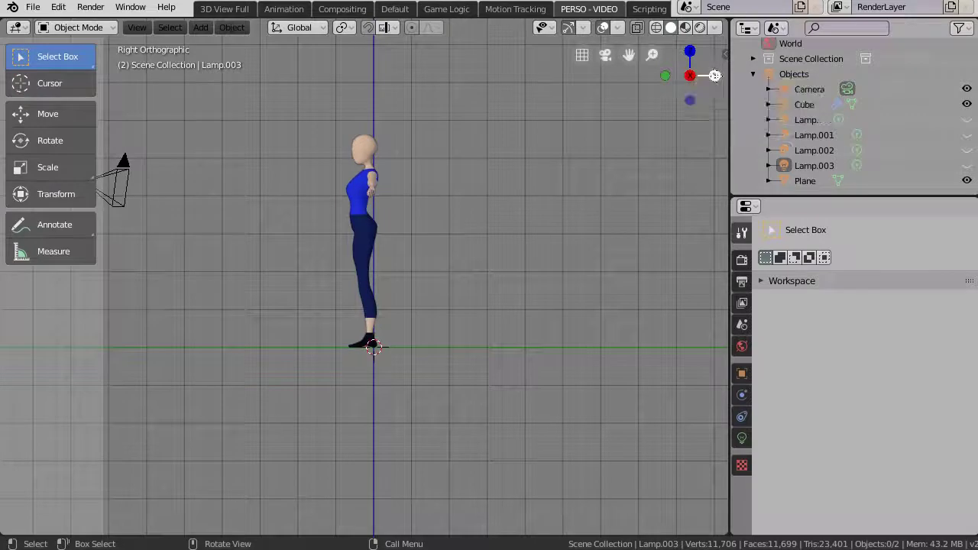
{"action": "left_click", "coordinate": [714, 75]}
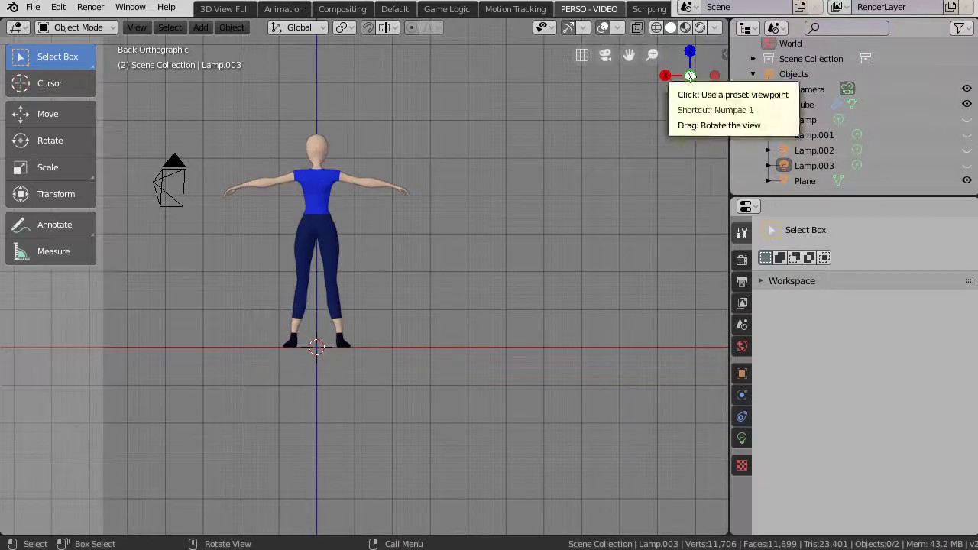
{"action": "left_click", "coordinate": [689, 75]}
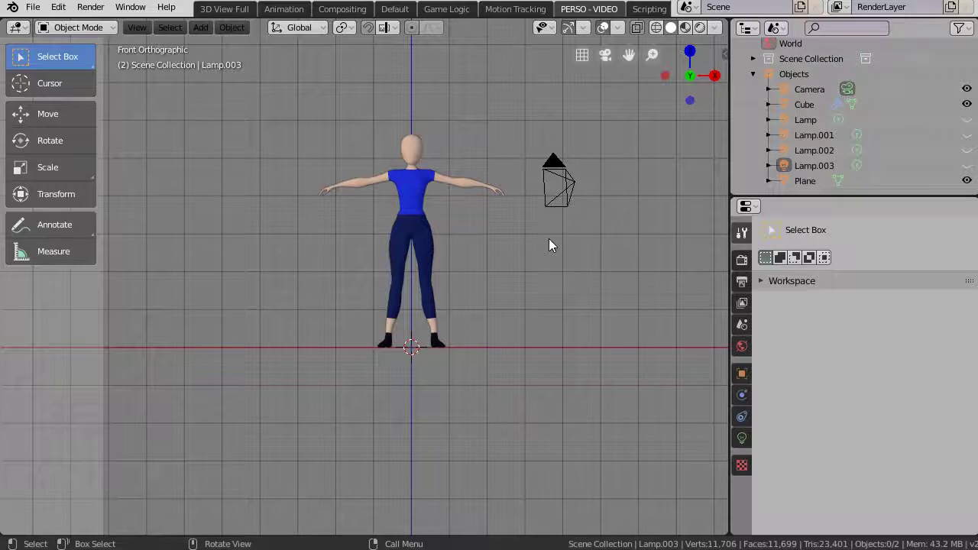
View the character in the opposing orthographic pairs: top and bottom, front and back, right and left.
{"action": "key", "text": "KP_7"}
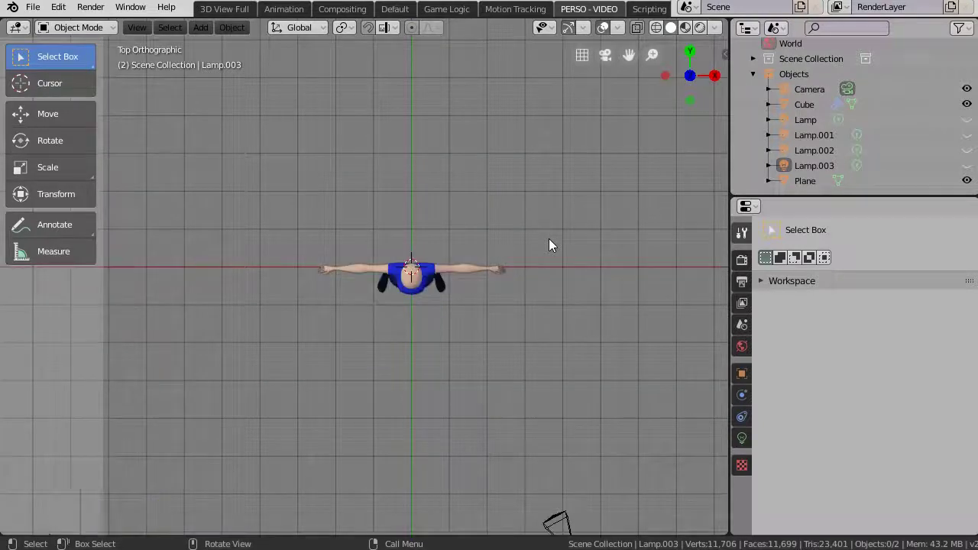
{"action": "key", "text": "ctrl+KP_7"}
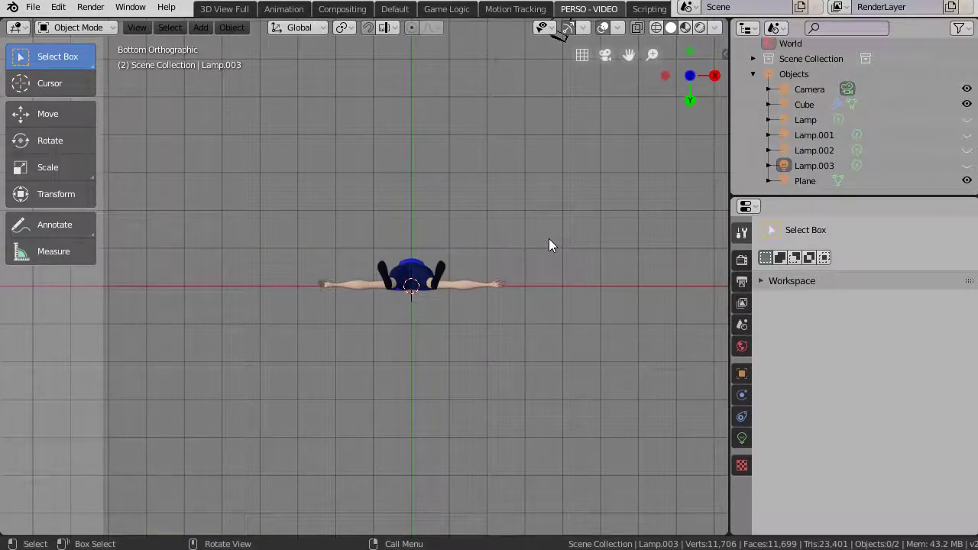
{"action": "key", "text": "KP_1"}
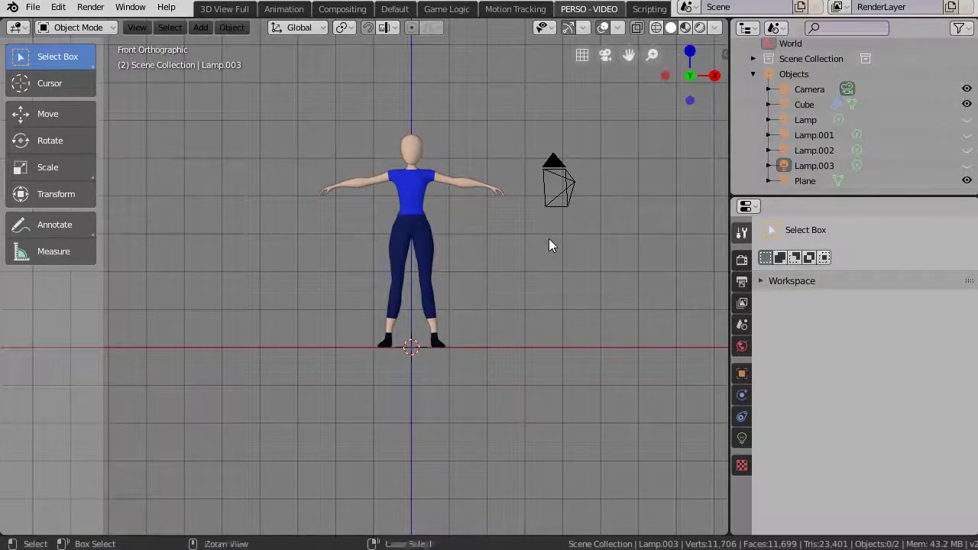
{"action": "key", "text": "ctrl+KP_1"}
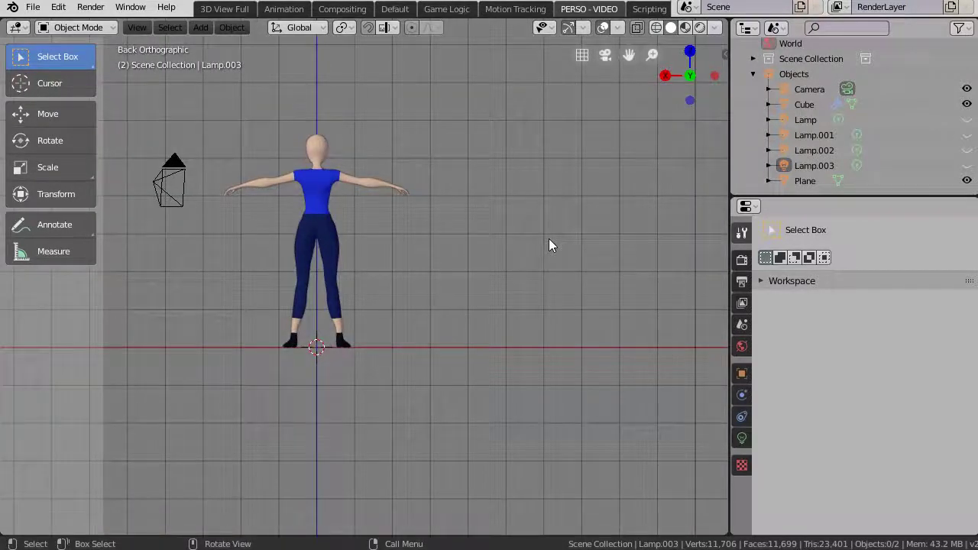
{"action": "key", "text": "KP_3"}
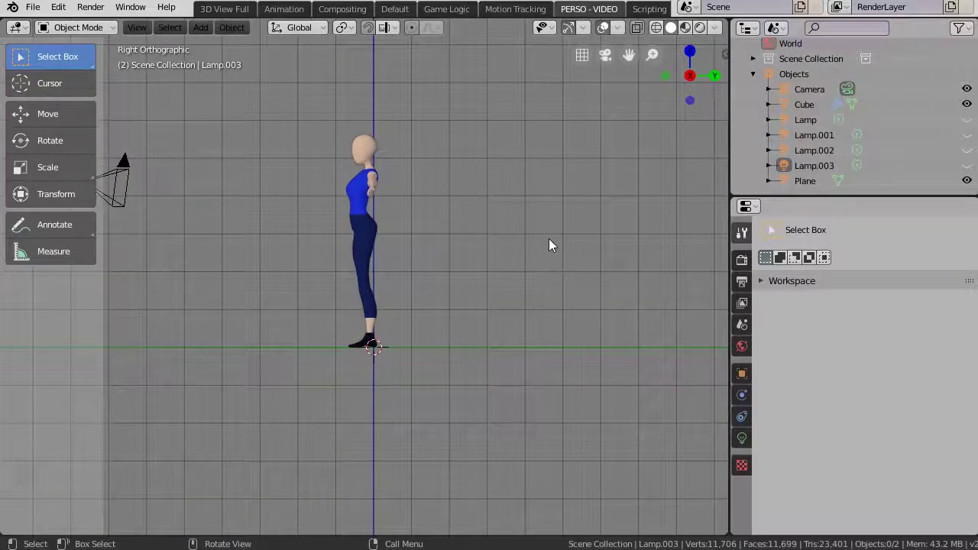
{"action": "key", "text": "ctrl+KP_3"}
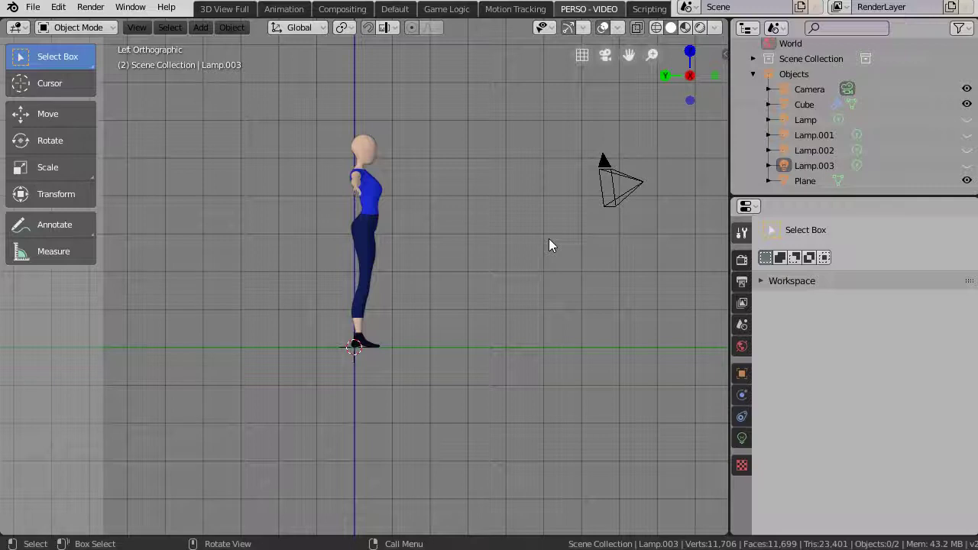
Switch to the scene camera's view and select the character mesh.
{"action": "key", "text": "KP_0"}
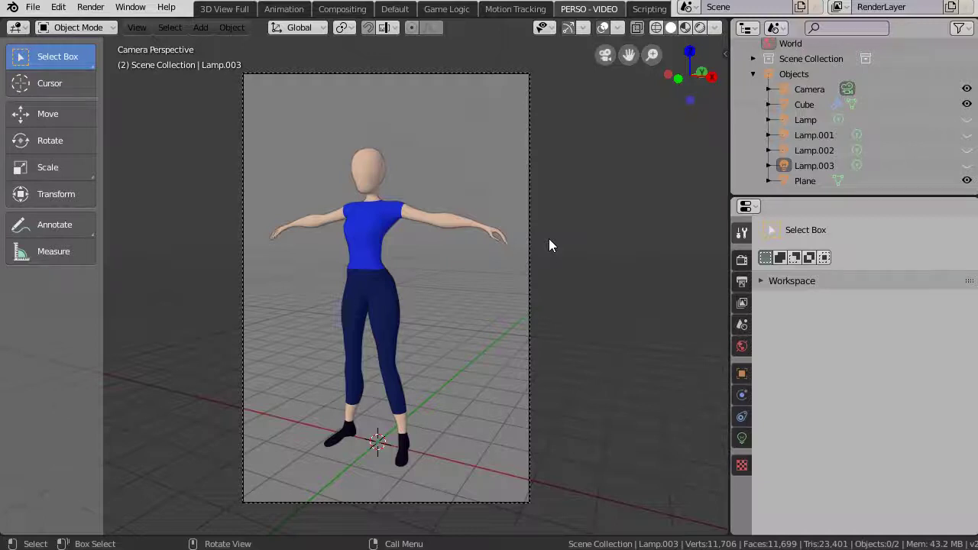
{"action": "left_click", "coordinate": [372, 232]}
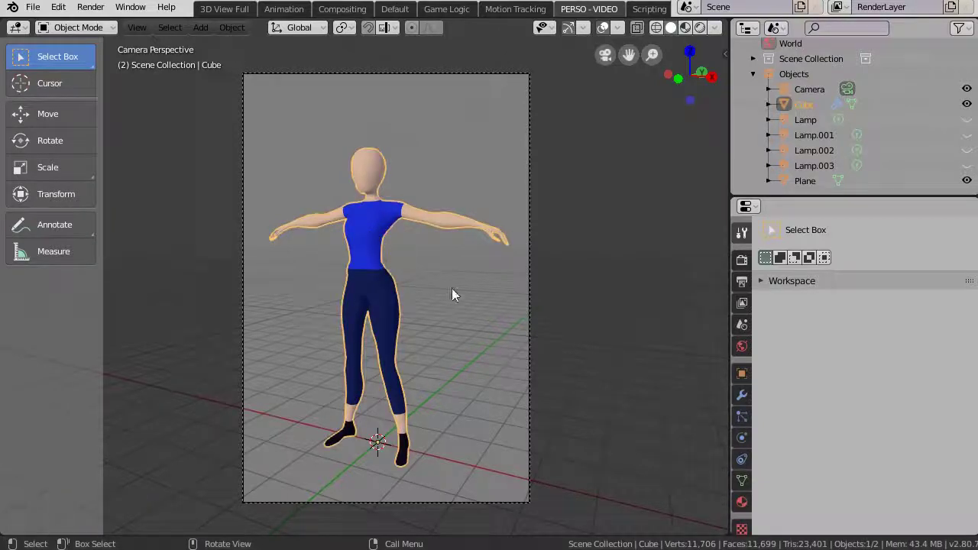
Frame the selected character mesh in the viewport and check it at wider and closer zoom levels.
{"action": "key", "text": "KP_Decimal"}
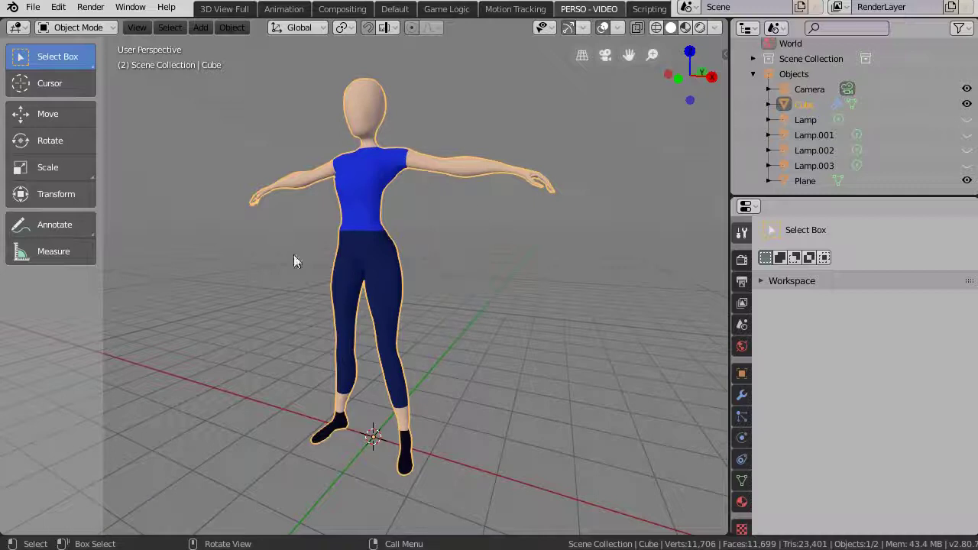
{"action": "scroll", "coordinate": [443, 281], "scroll_direction": "down", "scroll_amount": 4}
{"action": "scroll", "coordinate": [443, 280], "scroll_direction": "up", "scroll_amount": 2}
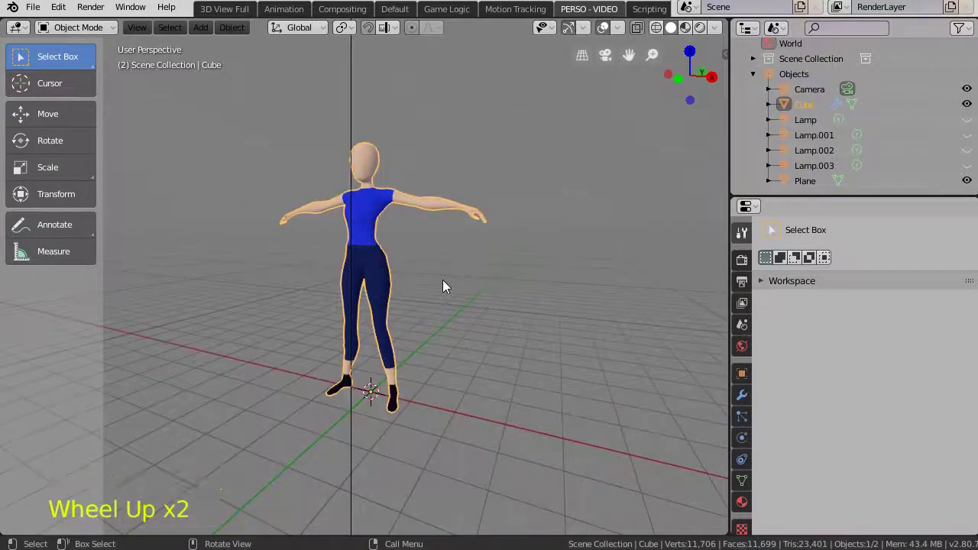
Select the scene camera object, frame the viewport on it and orbit slightly around it.
{"action": "scroll", "coordinate": [446, 279], "scroll_direction": "down", "scroll_amount": 2}
{"action": "left_click", "coordinate": [408, 183]}
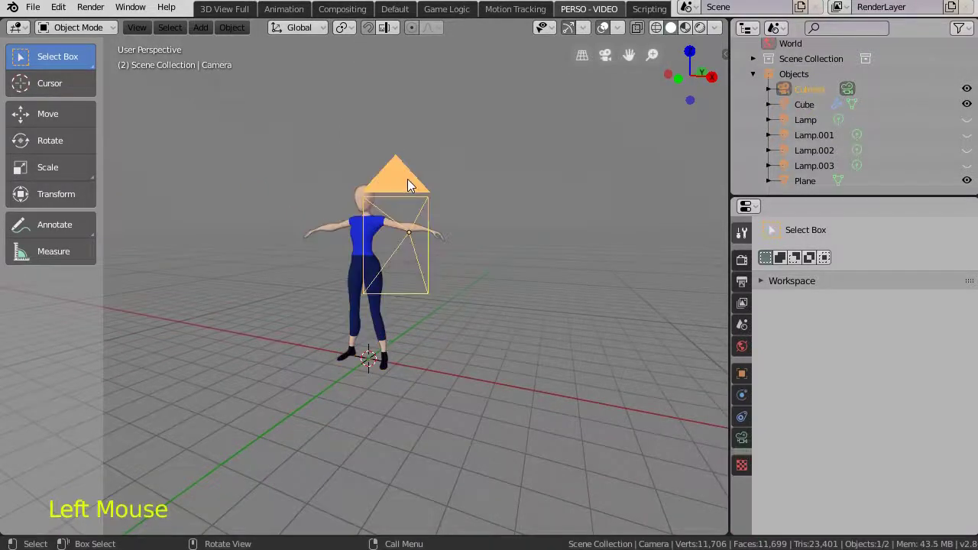
{"action": "key", "text": "KP_Decimal"}
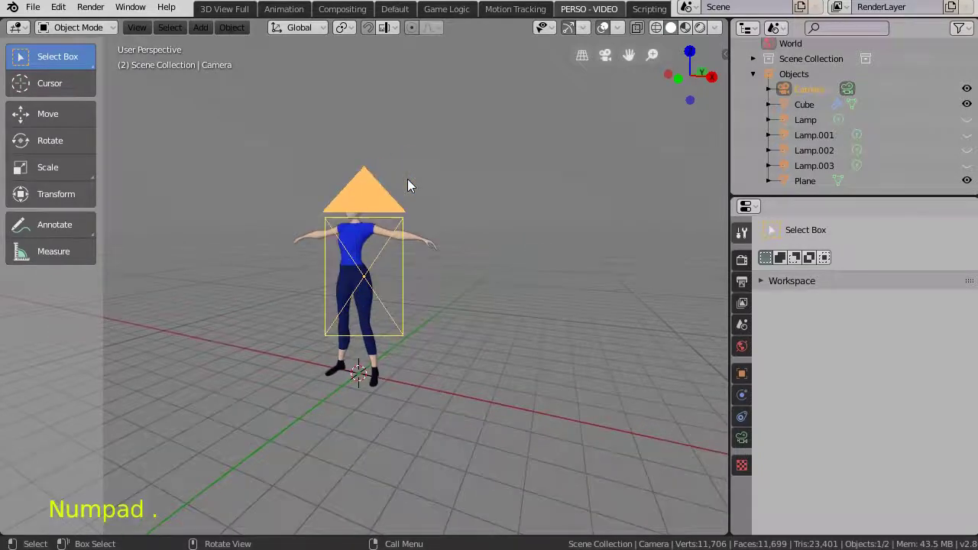
{"action": "mouse_move", "coordinate": [423, 315]}
{"action": "middle_mouse_down"}
{"action": "mouse_move", "coordinate": [285, 330]}
{"action": "mouse_move", "coordinate": [118, 314]}
{"action": "mouse_move", "coordinate": [426, 320]}
{"action": "mouse_move", "coordinate": [420, 324]}
{"action": "middle_mouse_up"}
{"action": "scroll", "coordinate": [425, 318], "scroll_direction": "up", "scroll_amount": 2}
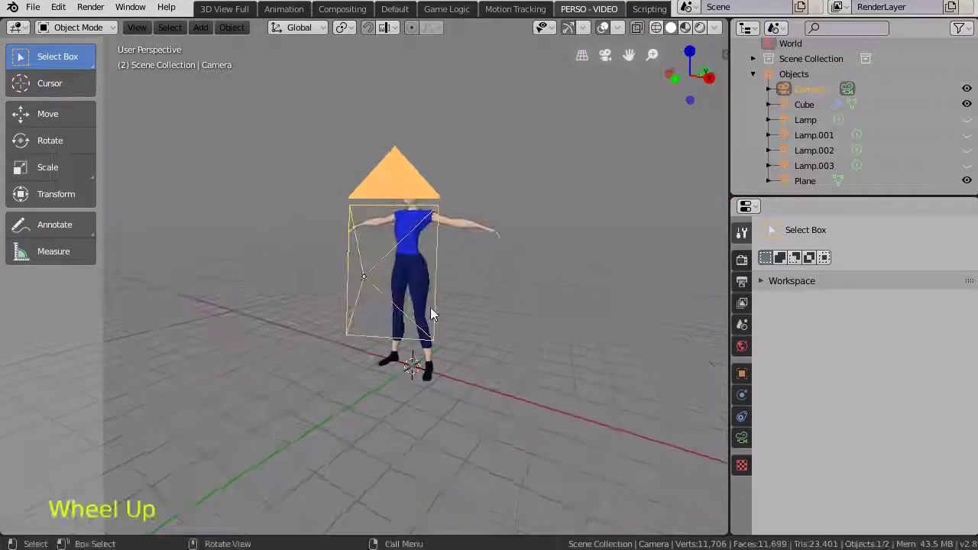
Select the character mesh, frame the viewport on it and orbit around it before zooming out.
{"action": "left_click", "coordinate": [410, 283]}
{"action": "left_click", "coordinate": [410, 283]}
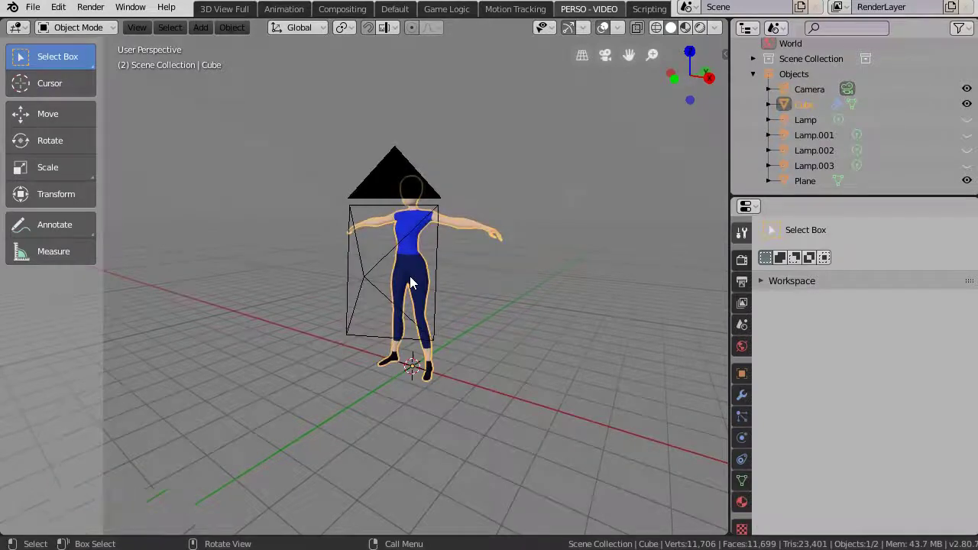
{"action": "key", "text": "KP_Decimal"}
{"action": "middle_click_drag", "start_coordinate": [421, 283], "coordinate": [484, 299]}
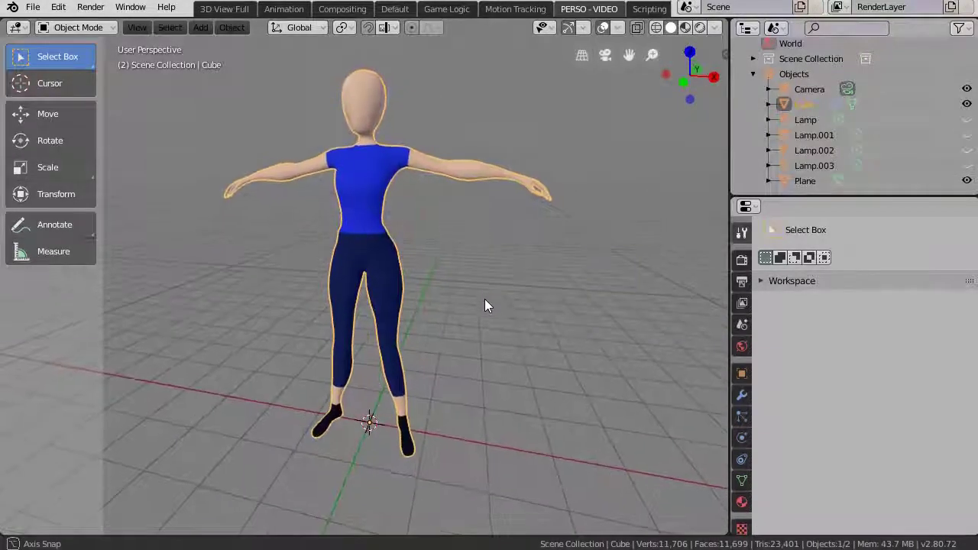
{"action": "scroll", "coordinate": [473, 300], "scroll_direction": "down", "scroll_amount": 3}
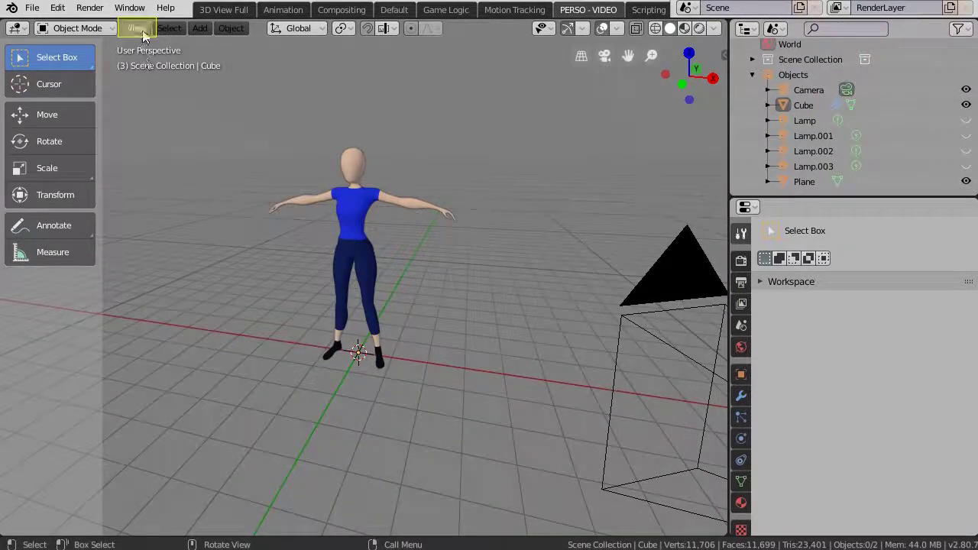
Switch the viewport to the active camera's view.
{"action": "left_click", "coordinate": [141, 31]}
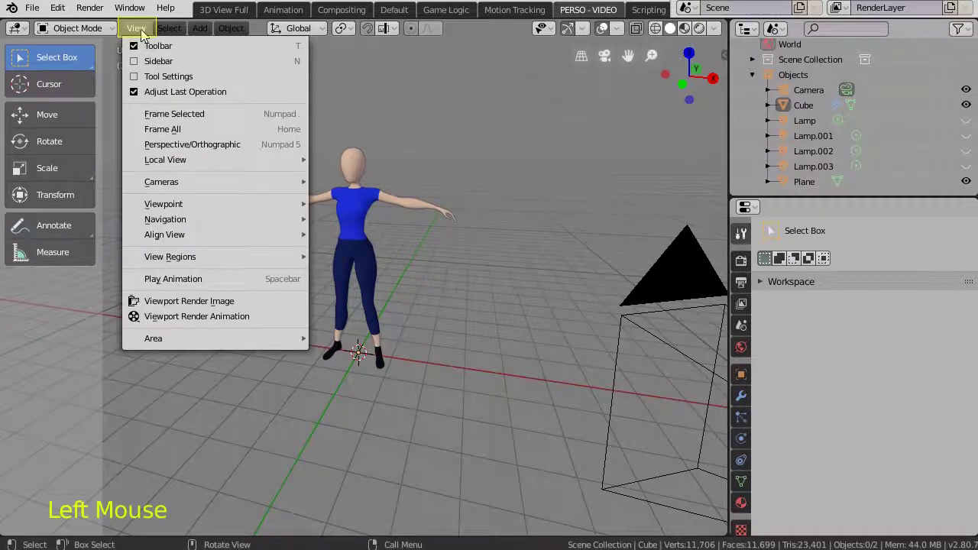
{"action": "mouse_move", "coordinate": [174, 208]}
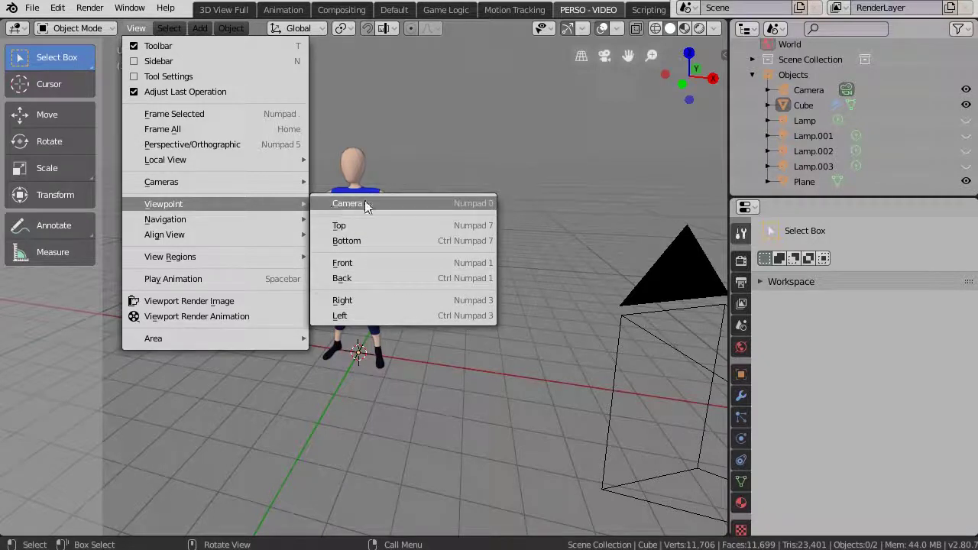
{"action": "mouse_move", "coordinate": [177, 183]}
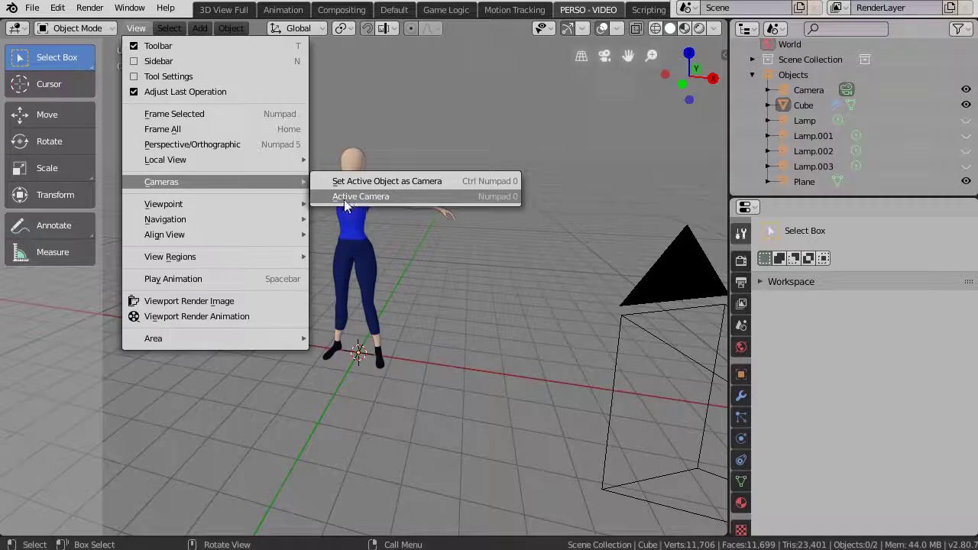
{"action": "left_click", "coordinate": [391, 197]}
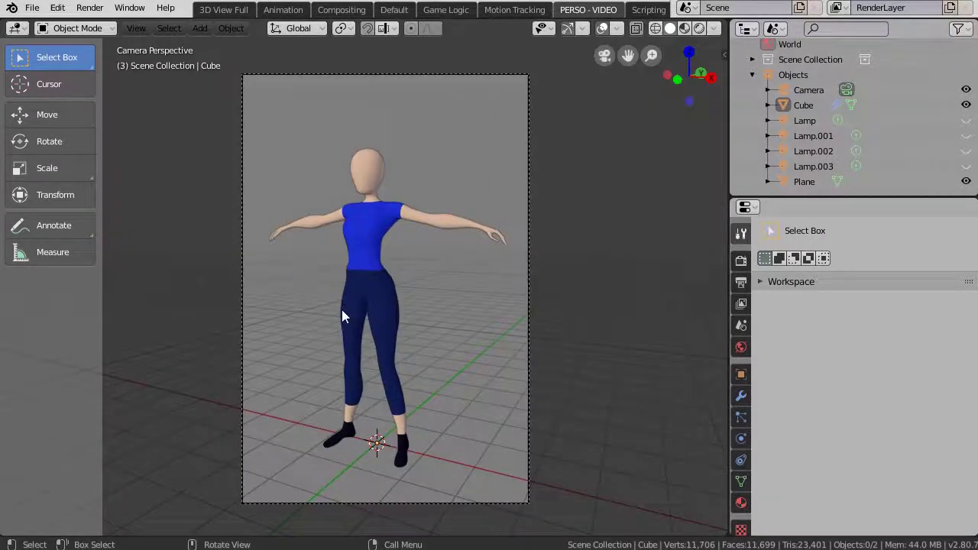
Open the list of preset viewpoints and look over its camera and axis-aligned options.
{"action": "left_click", "coordinate": [136, 29]}
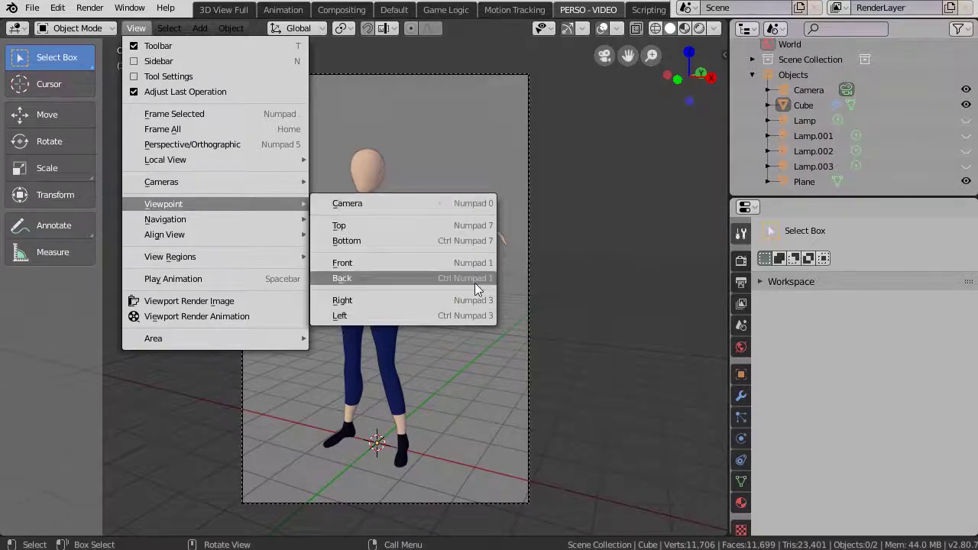
{"action": "left_click", "coordinate": [471, 318]}
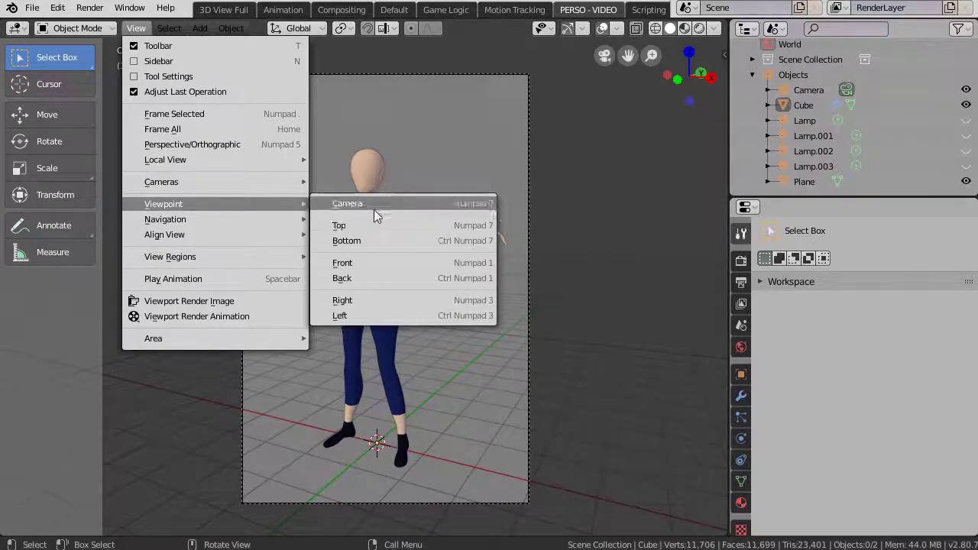